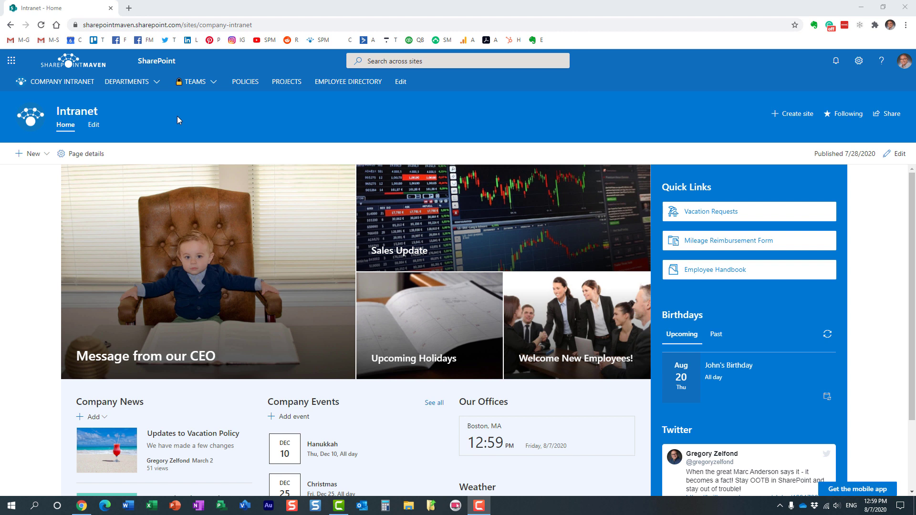
Open the Policies library, close its details pane, and dismiss the Automate menu unused
left_click(246, 83)
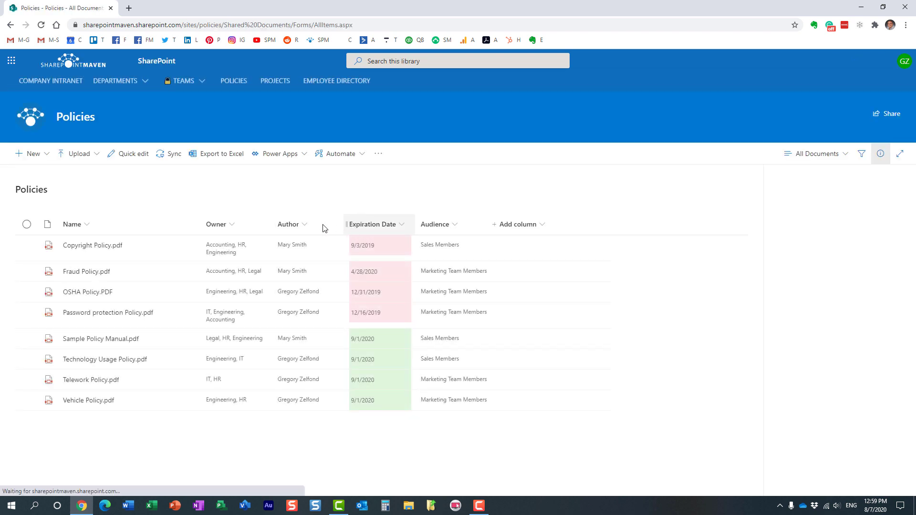
left_click(885, 159)
left_click(339, 154)
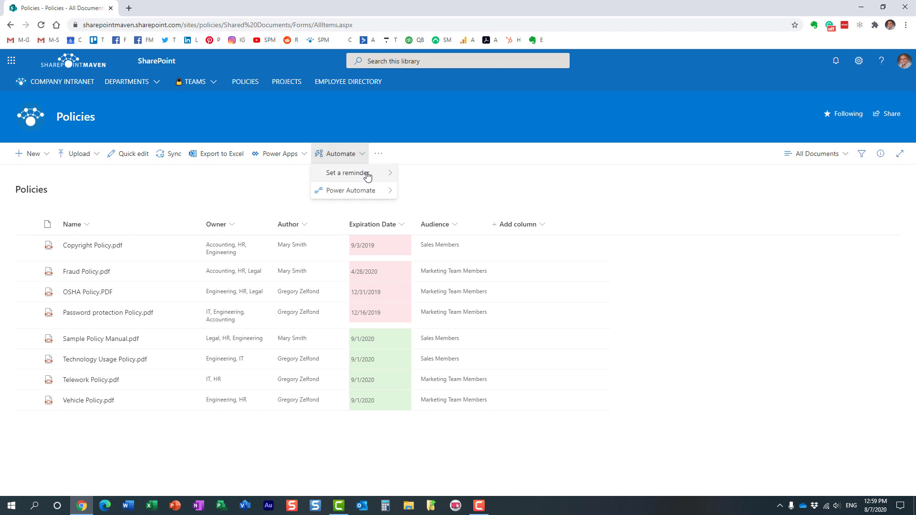
mouse_move(366, 178)
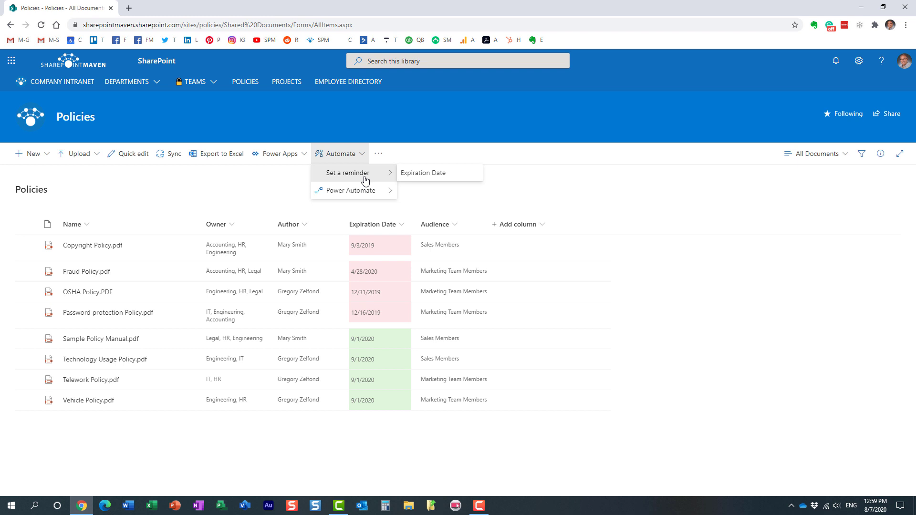
left_click(376, 125)
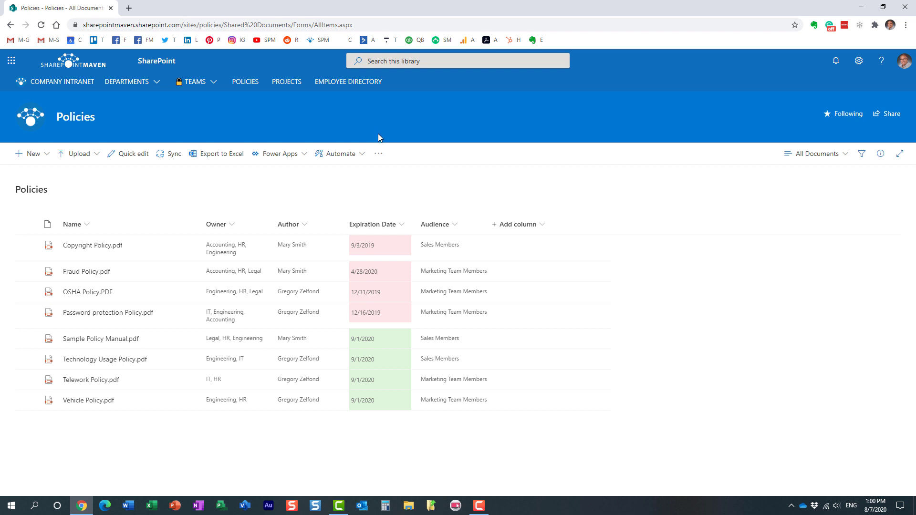
Launch Power Automate from the app launcher and show My flows after checking Team flows
left_click(11, 61)
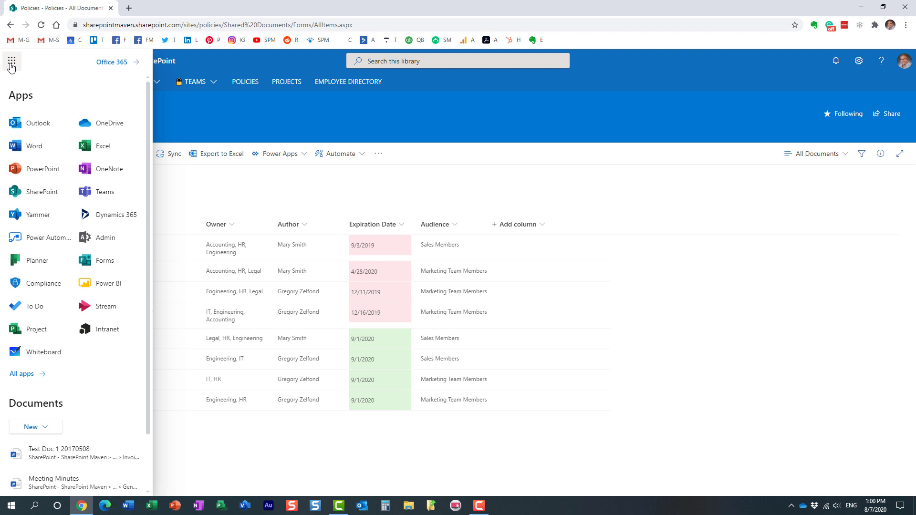
left_click(45, 238)
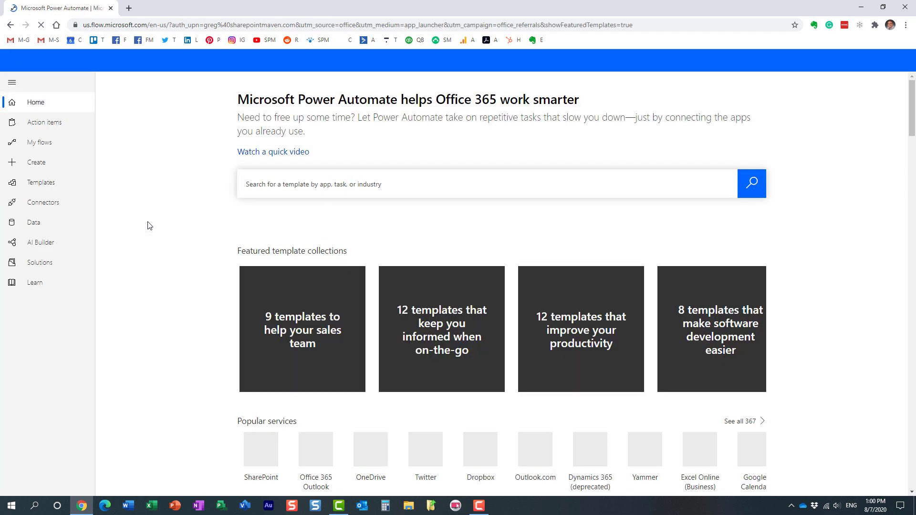
left_click(37, 142)
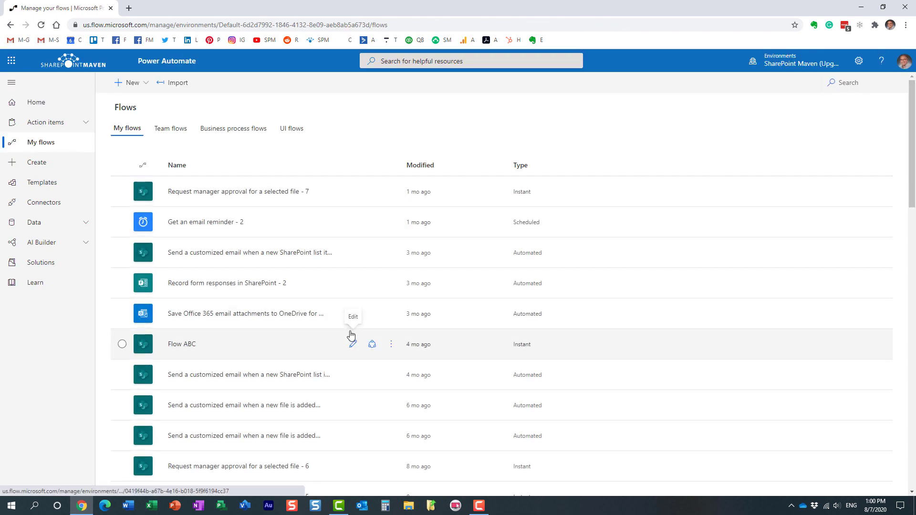
left_click(167, 131)
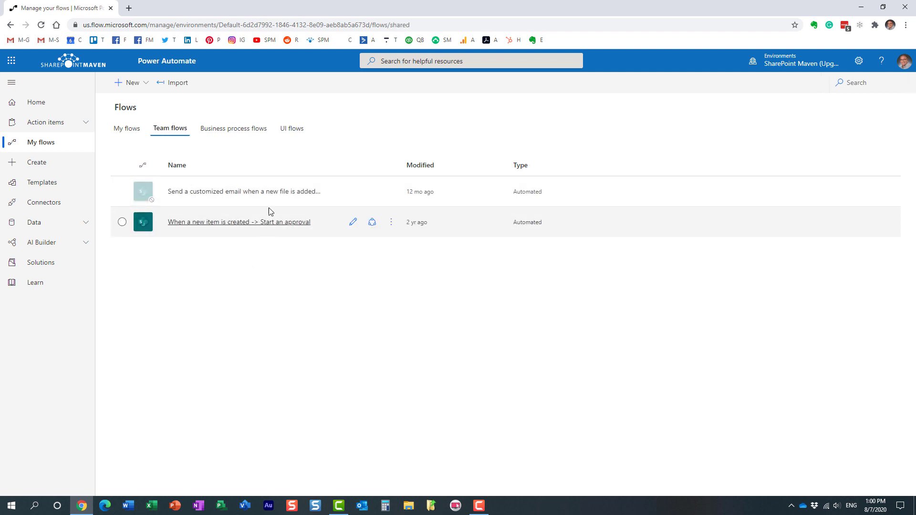
left_click(126, 129)
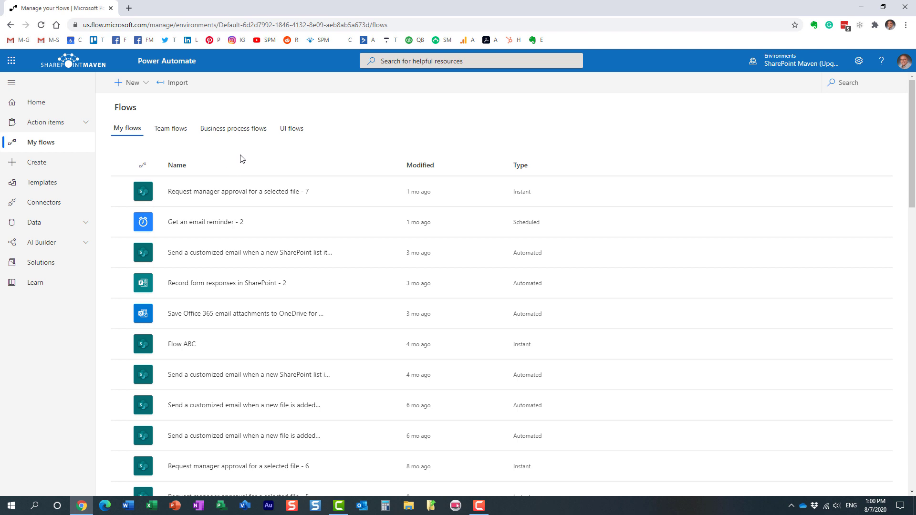
Expand the Microsoft 365 admin center navigation with Show all and open All admin centers
left_click(8, 63)
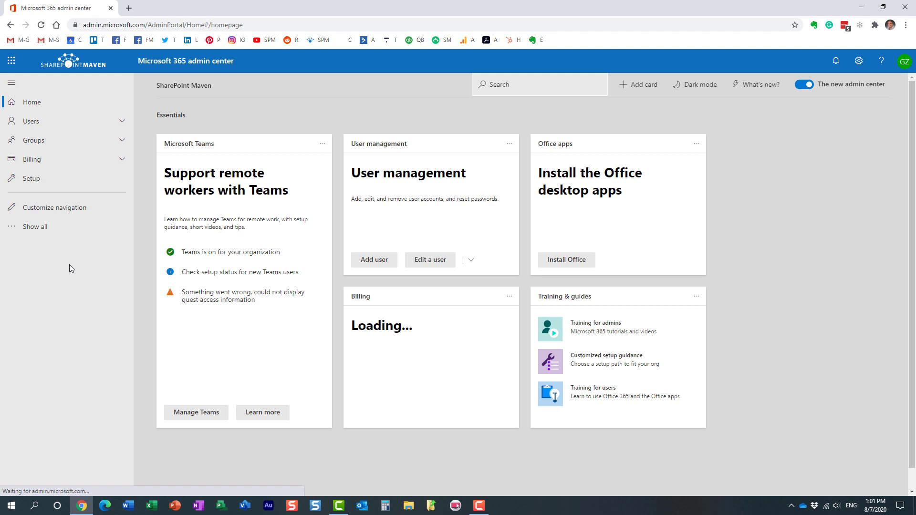
left_click(35, 227)
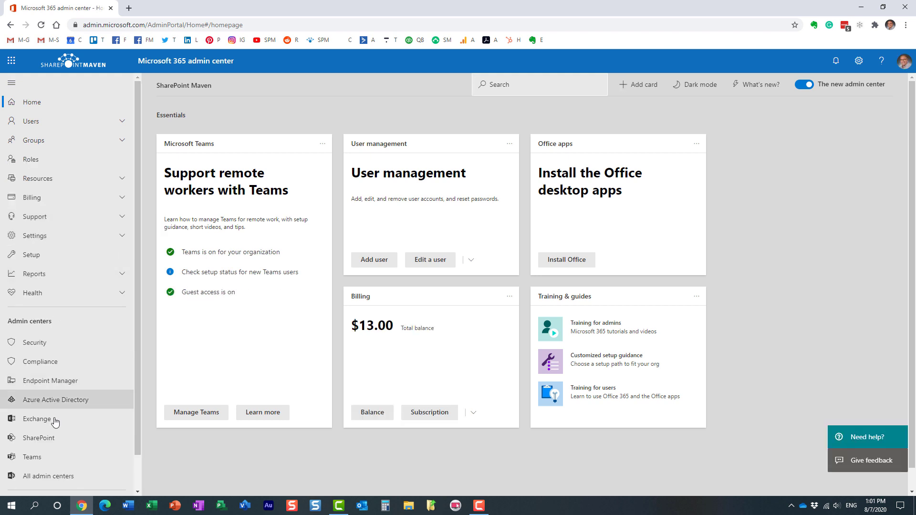
scroll(53, 415, "down", 1)
left_click(59, 439)
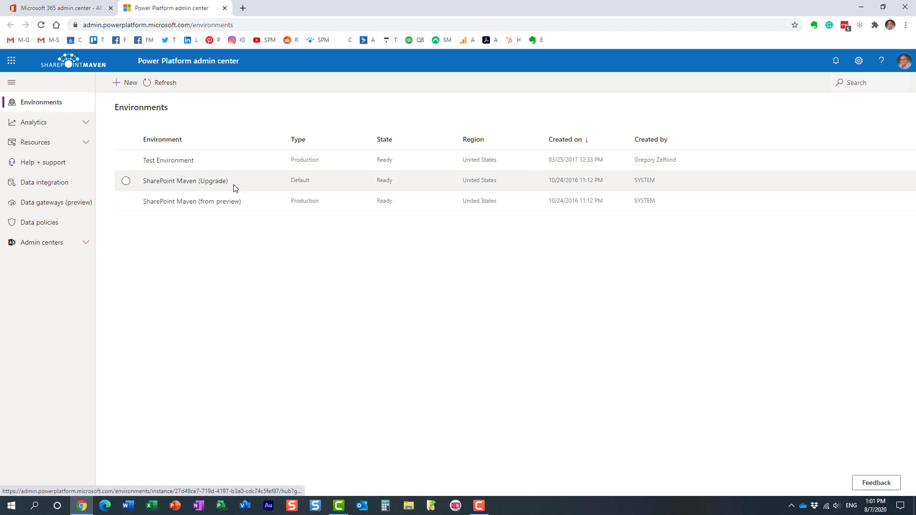
Open the SharePoint Maven (Upgrade) environment from the Environments list
left_click(206, 185)
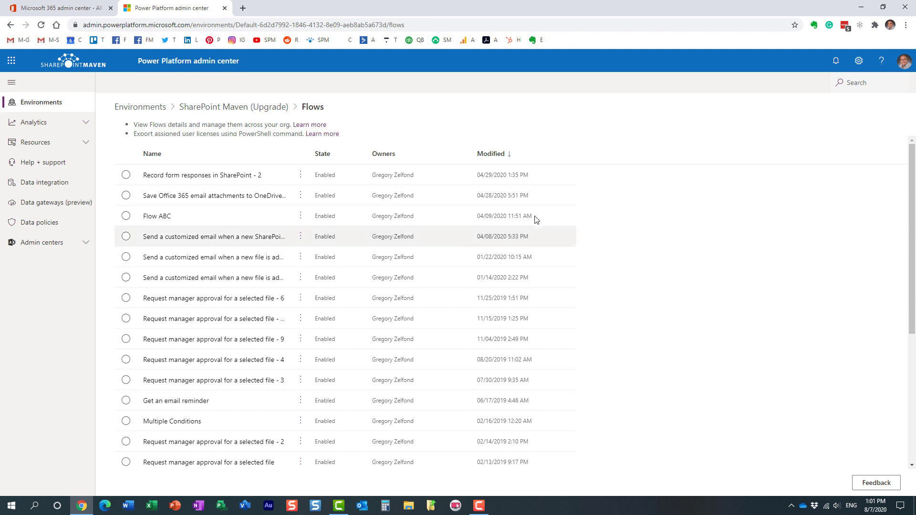
Sort flows by the Modified column and load more flows into the list three times
left_click(489, 155)
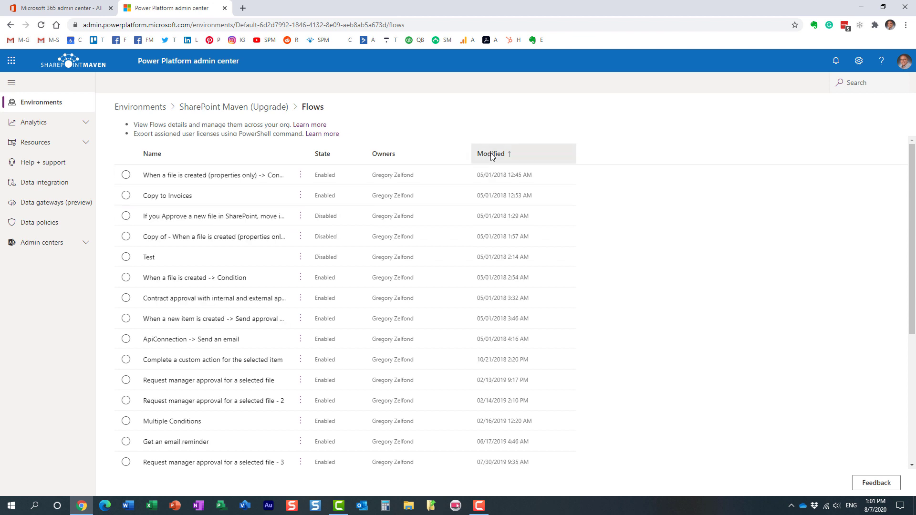
left_click(489, 154)
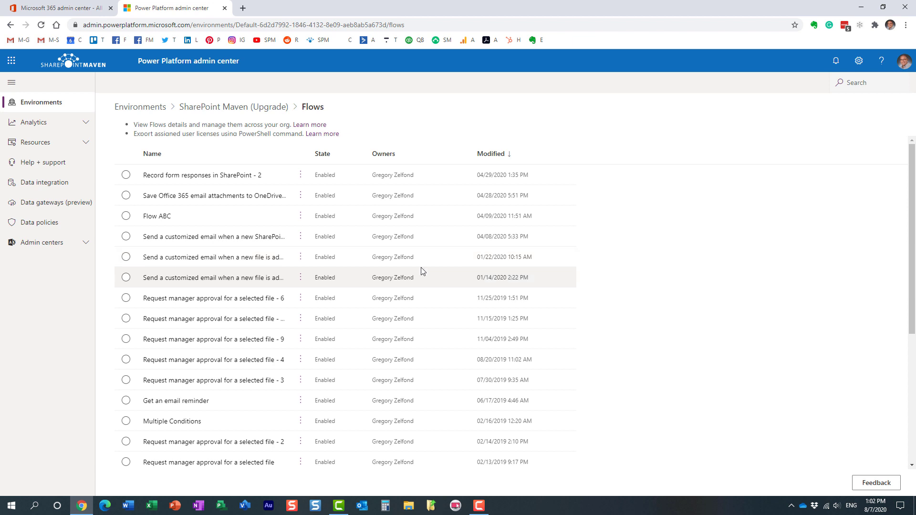
scroll(422, 271, "down", 5)
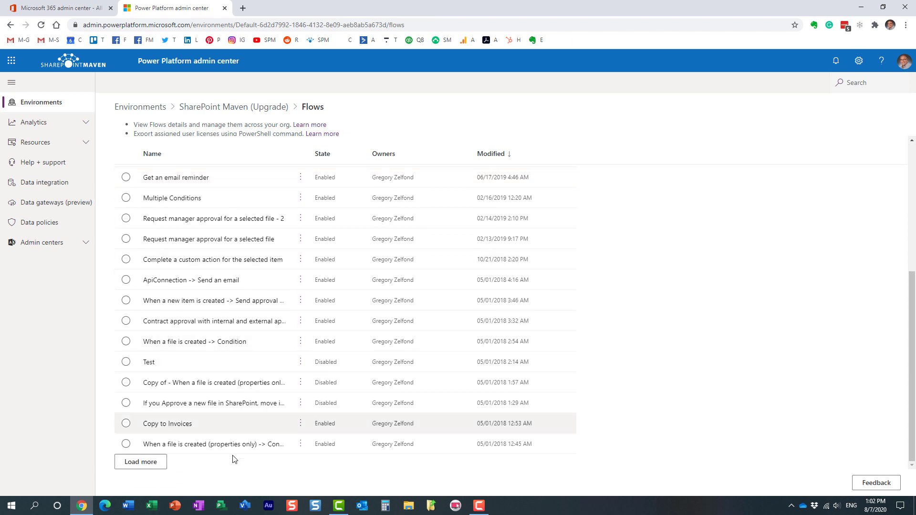
left_click(150, 464)
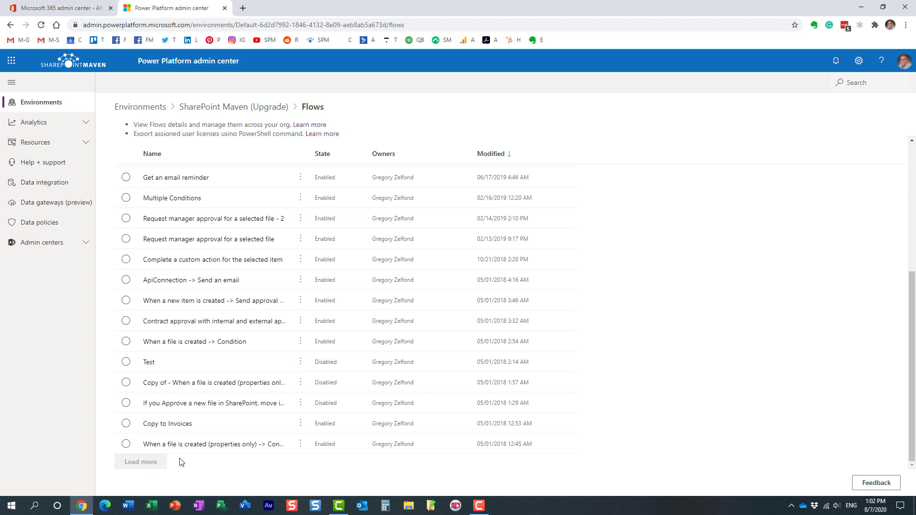
scroll(217, 453, "down", 5)
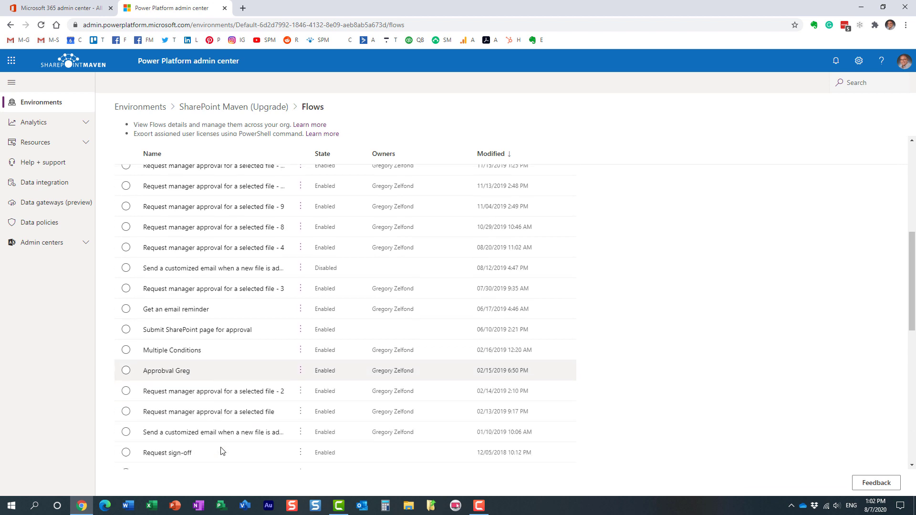
scroll(221, 450, "down", 1)
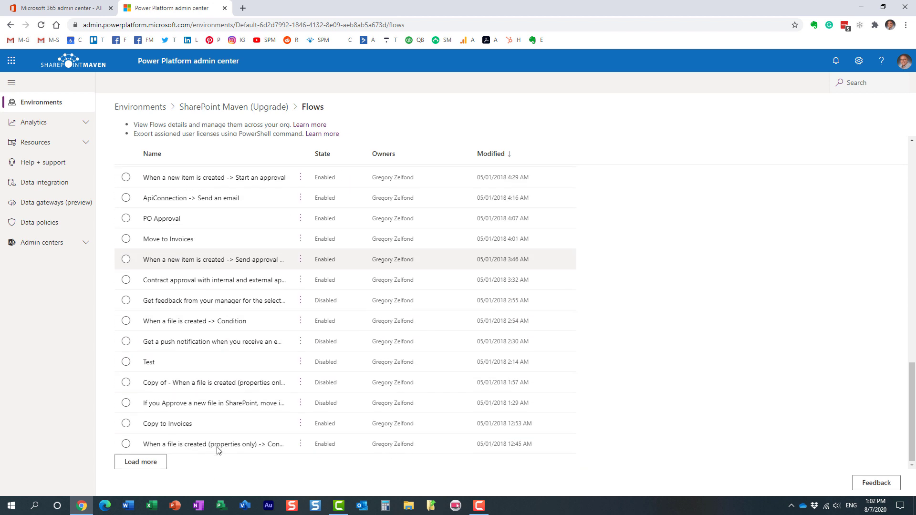
left_click(141, 462)
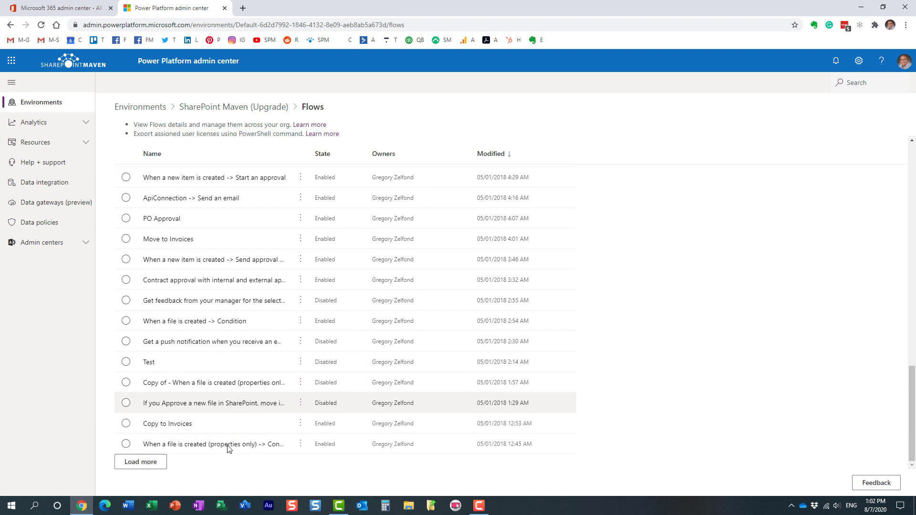
left_click(152, 463)
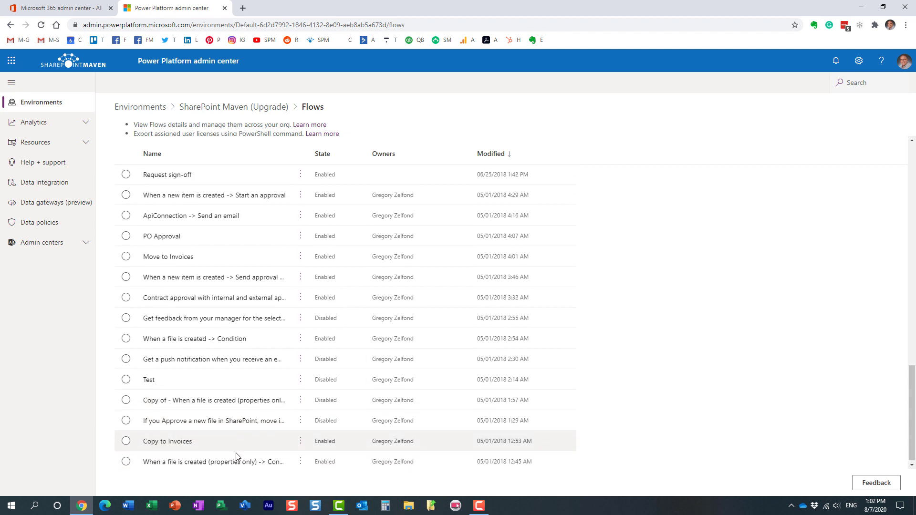
Re-sort the full flows list by Modified with the newest flows on top
left_click(492, 155)
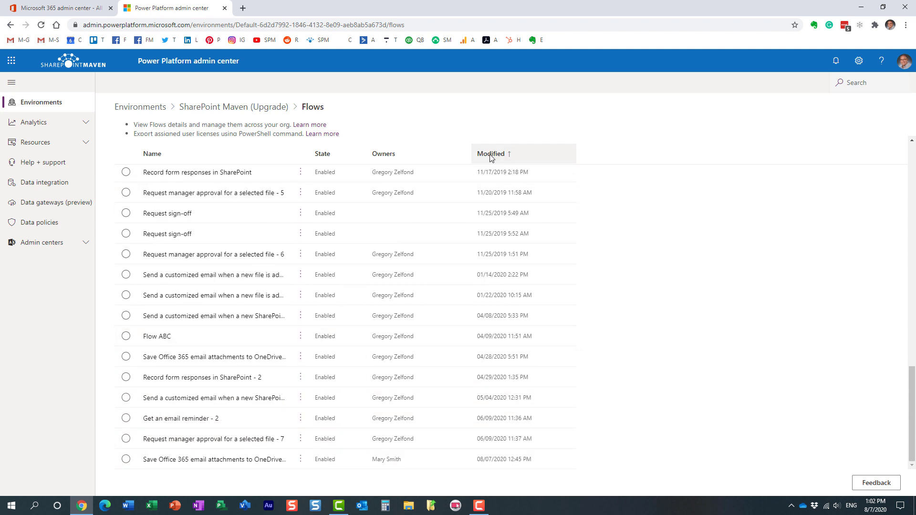
scroll(515, 191, "up", 15)
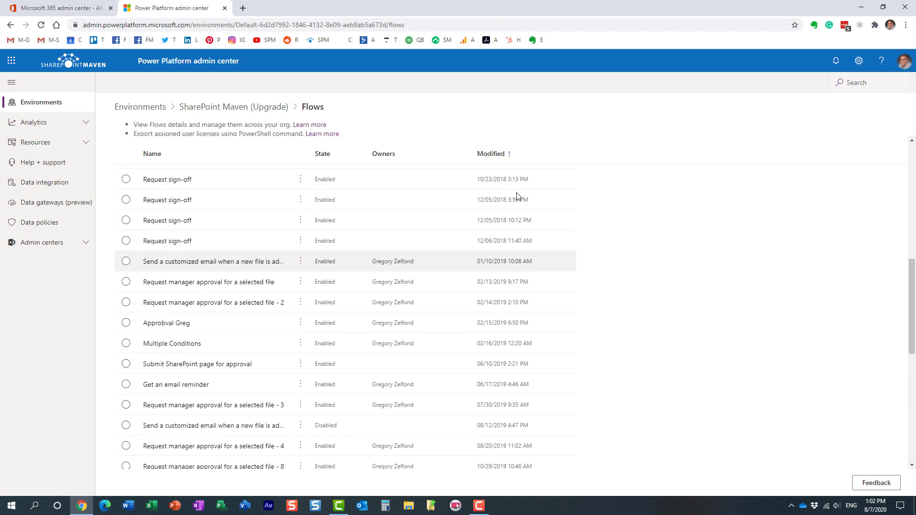
scroll(517, 197, "up", 3)
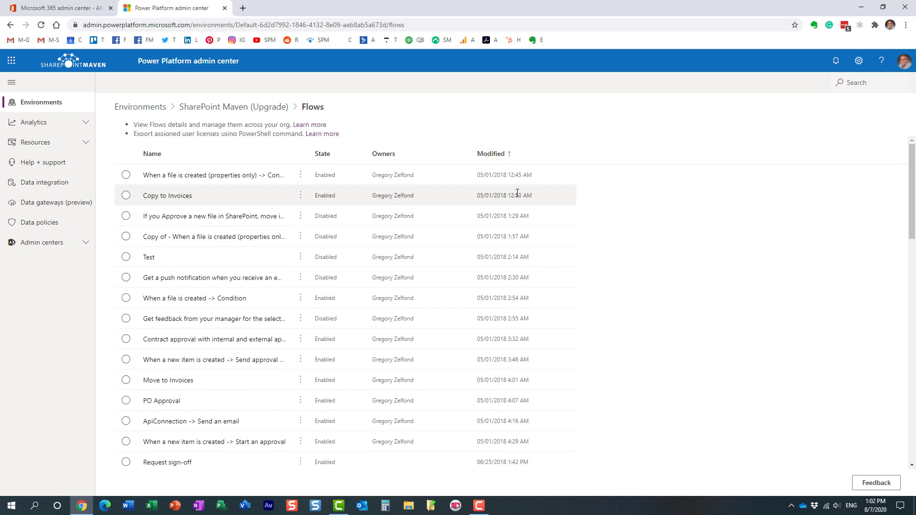
left_click(497, 154)
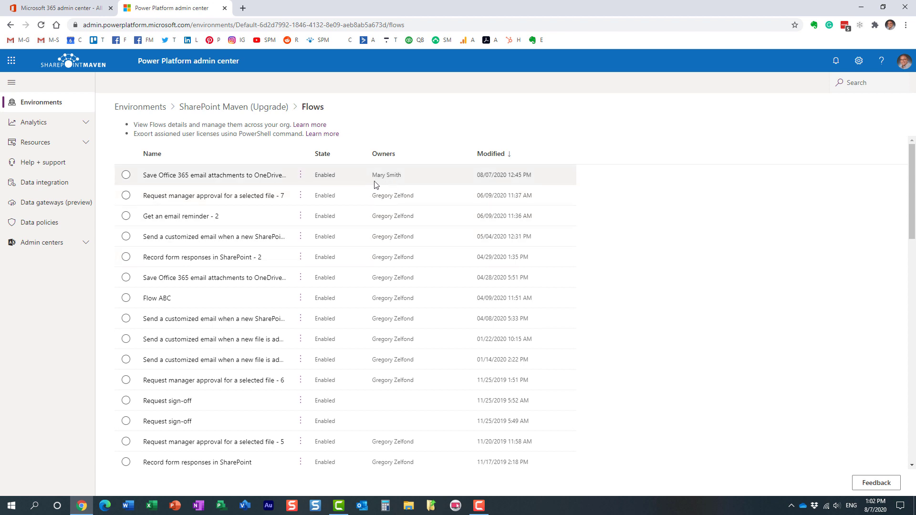
left_click(300, 176)
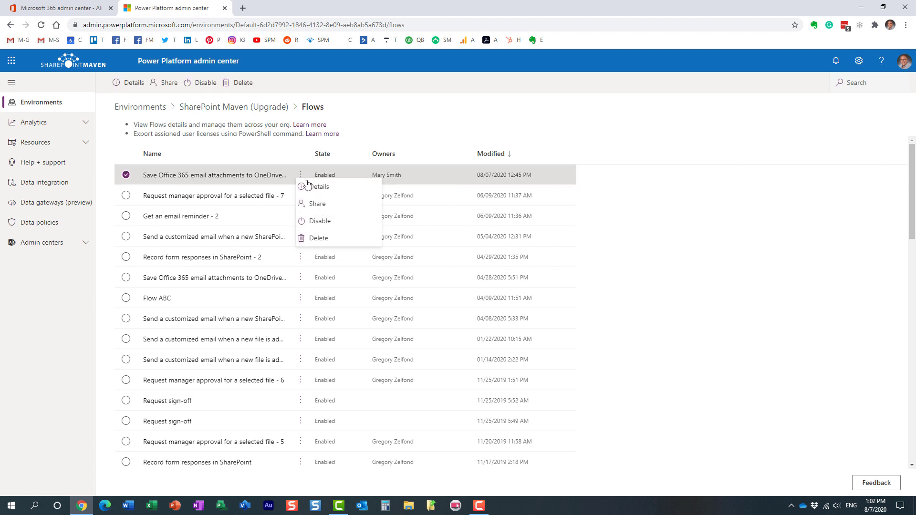
left_click(425, 133)
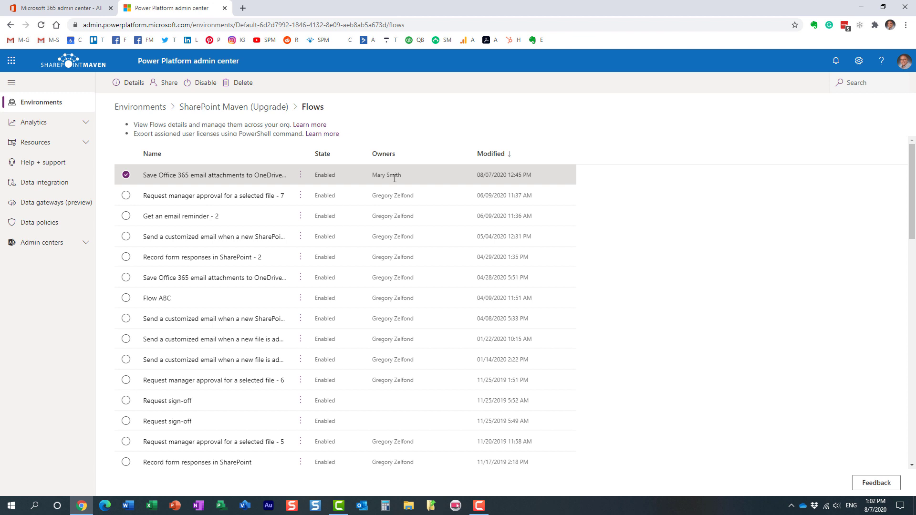
left_click(301, 180)
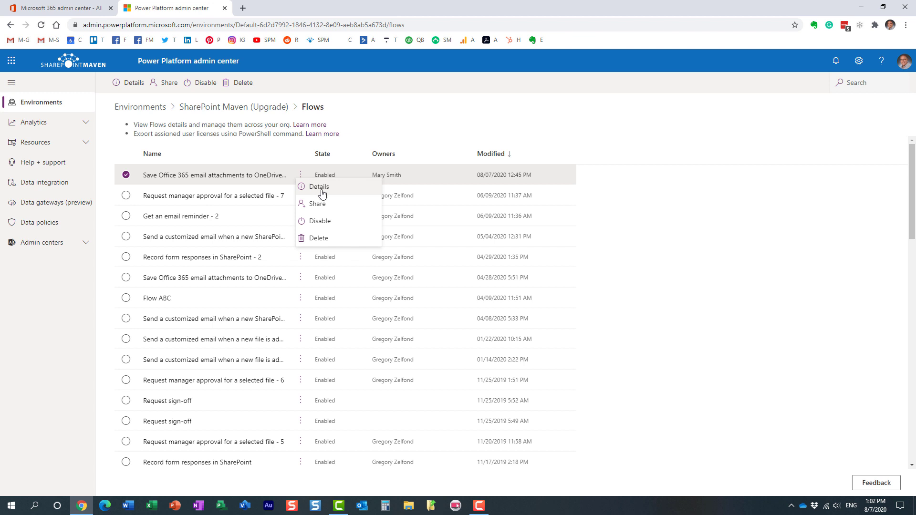
left_click(320, 189)
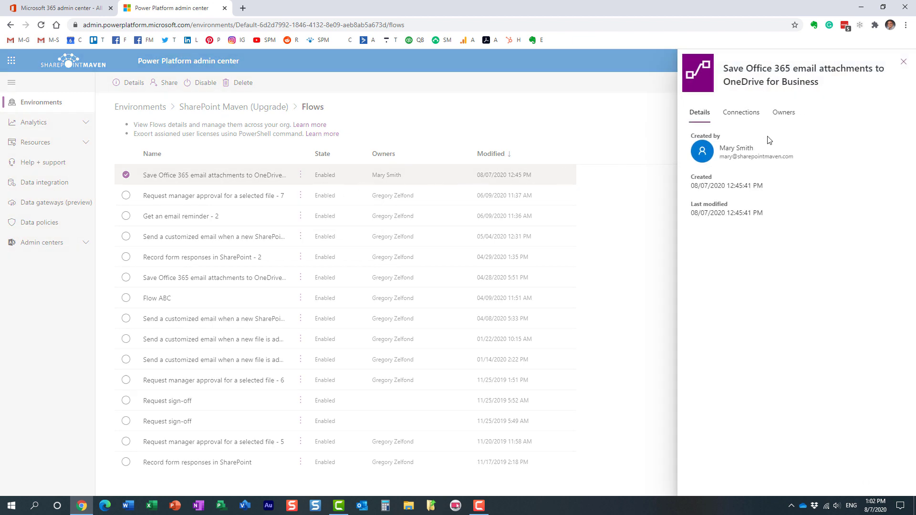
left_click(784, 120)
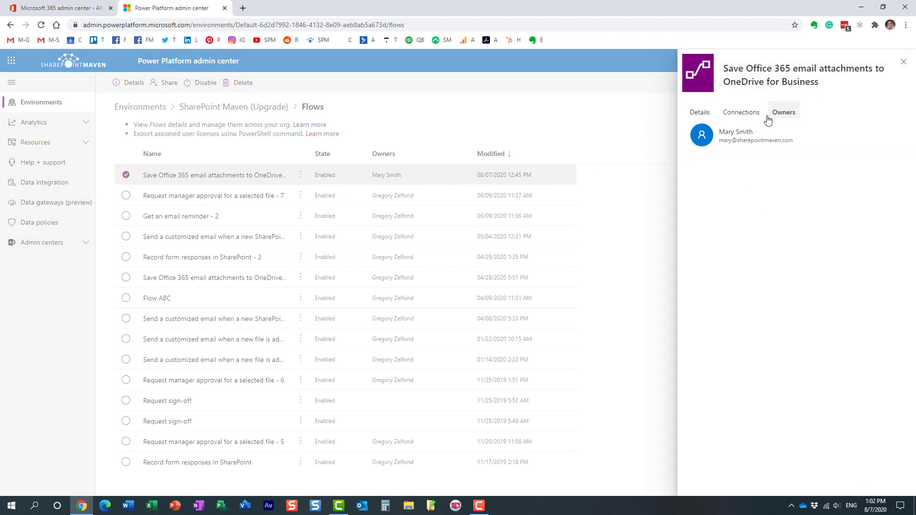
left_click(903, 65)
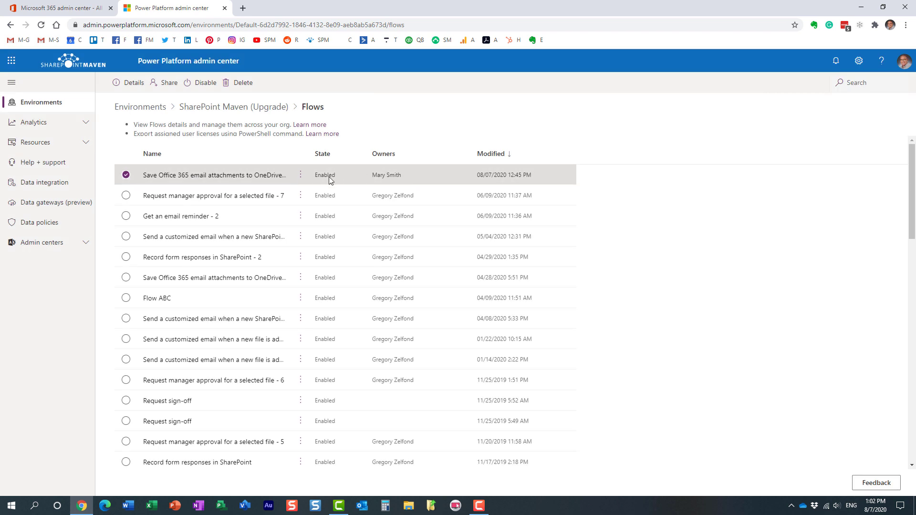
Share the Save Office 365 email attachments flow, adding the searched user as co-owner, and save
left_click(301, 175)
left_click(317, 204)
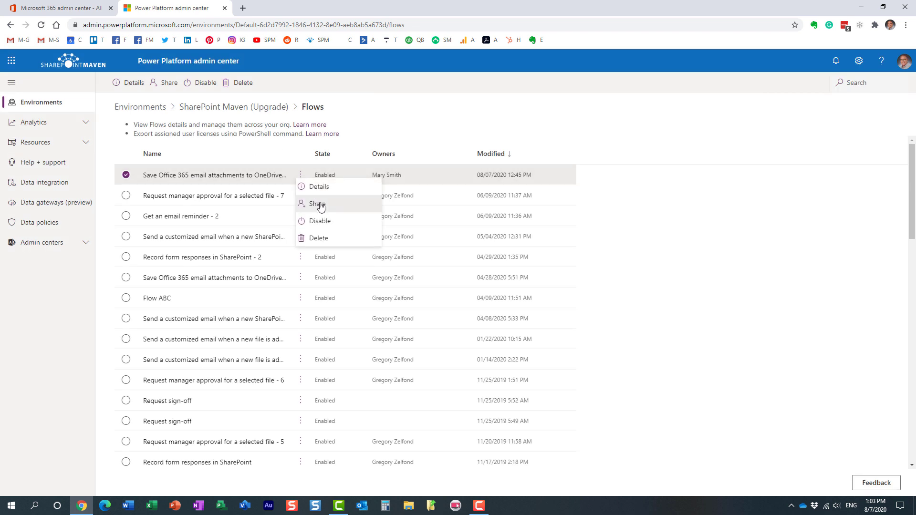
left_click(509, 116)
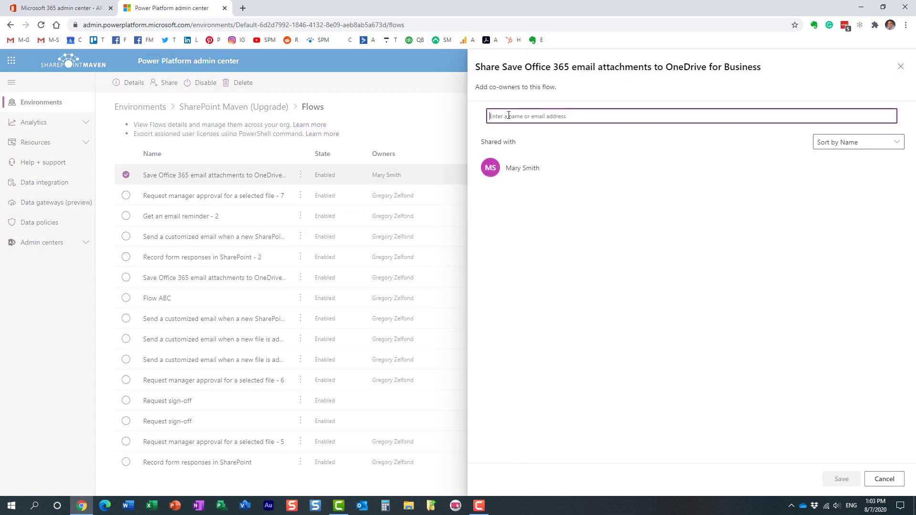
type("greg")
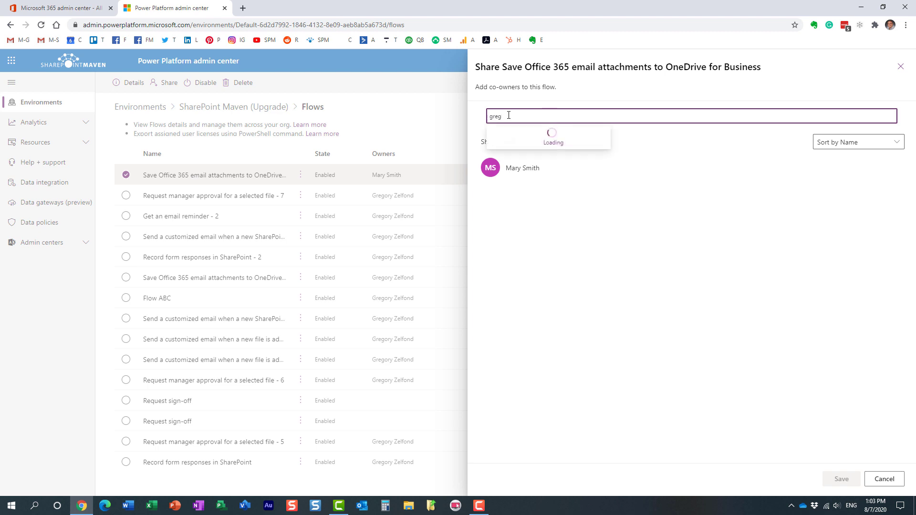
left_click(541, 159)
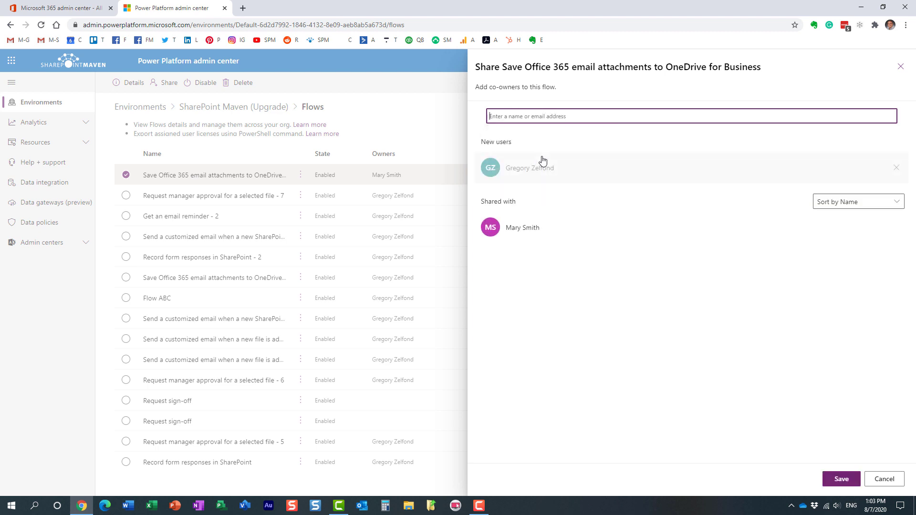
left_click(846, 480)
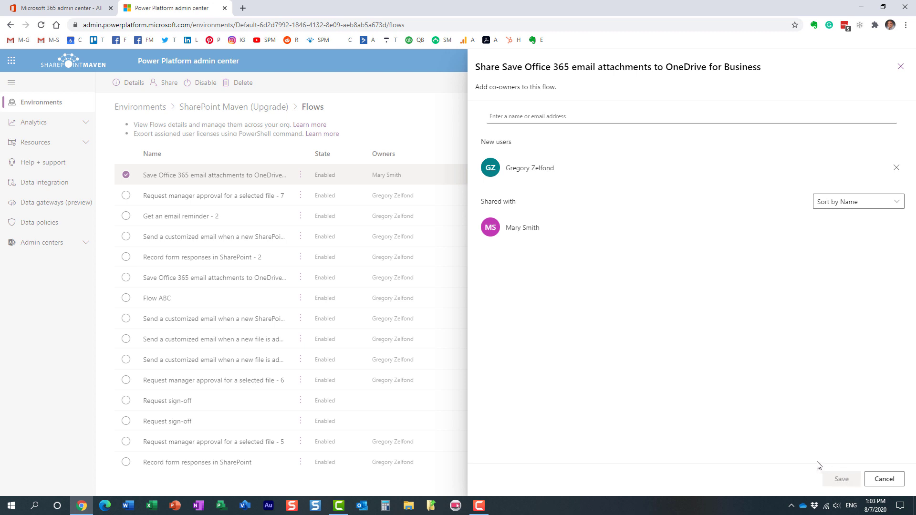
scroll(809, 459, "down", 2)
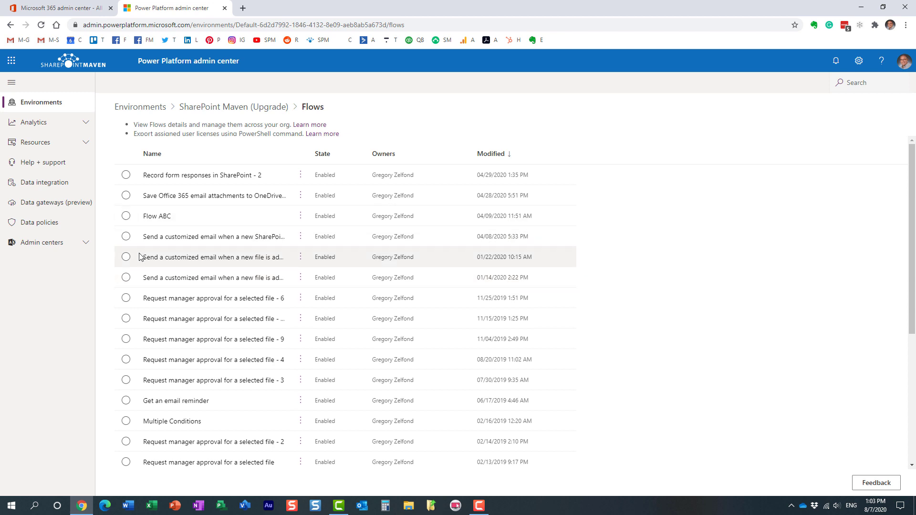
Dismiss the app launcher and open the row menu for Record form responses in SharePoint - 2
left_click(11, 62)
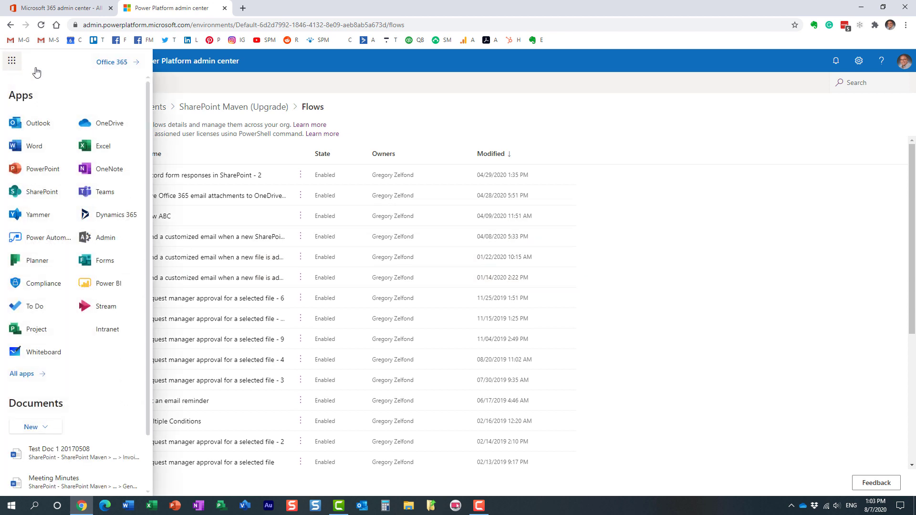
left_click(305, 82)
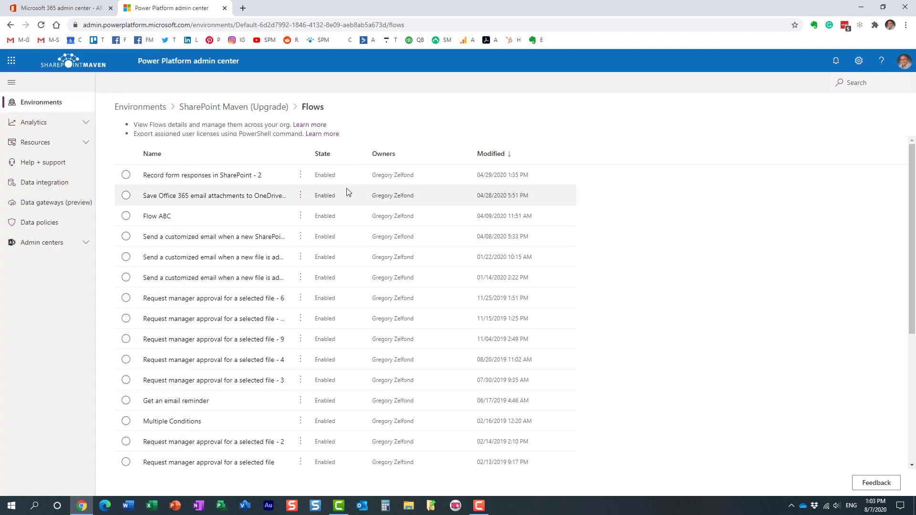
left_click(301, 177)
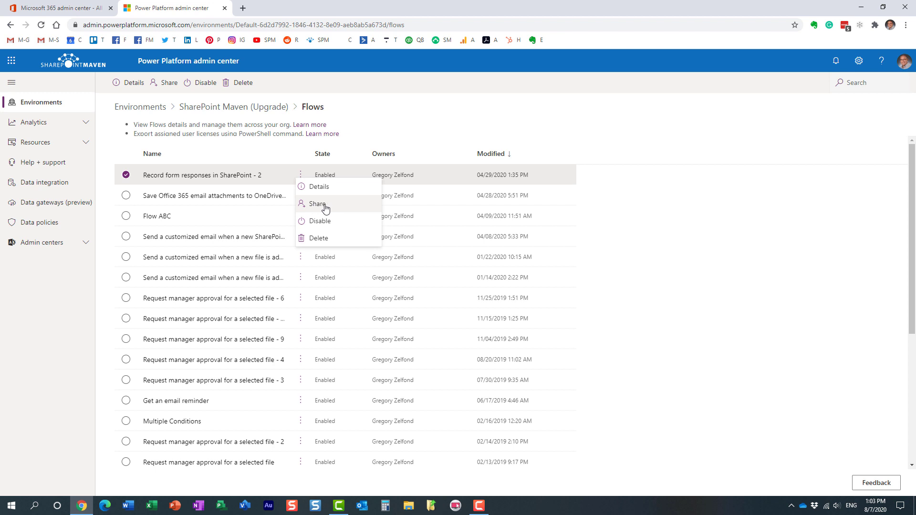
Delete Record form responses in SharePoint - 2, confirming with Continue, then close the dialog
left_click(319, 238)
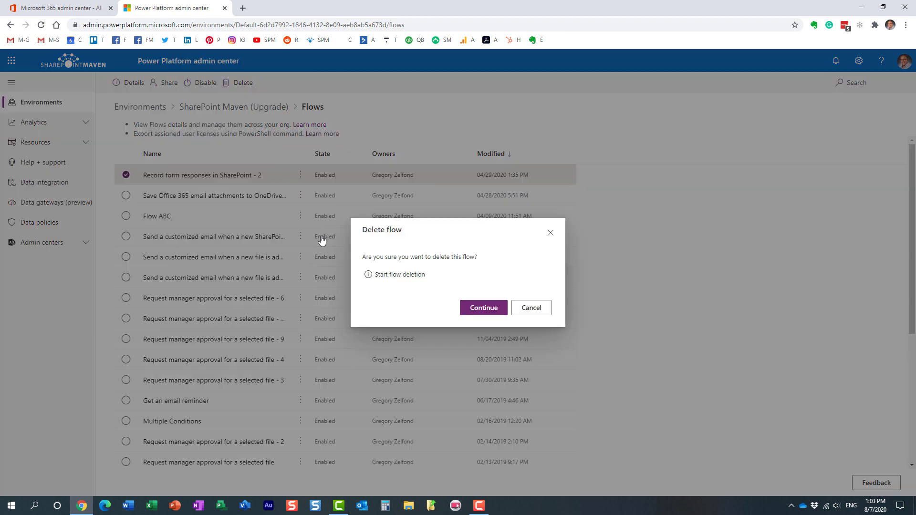
left_click(484, 308)
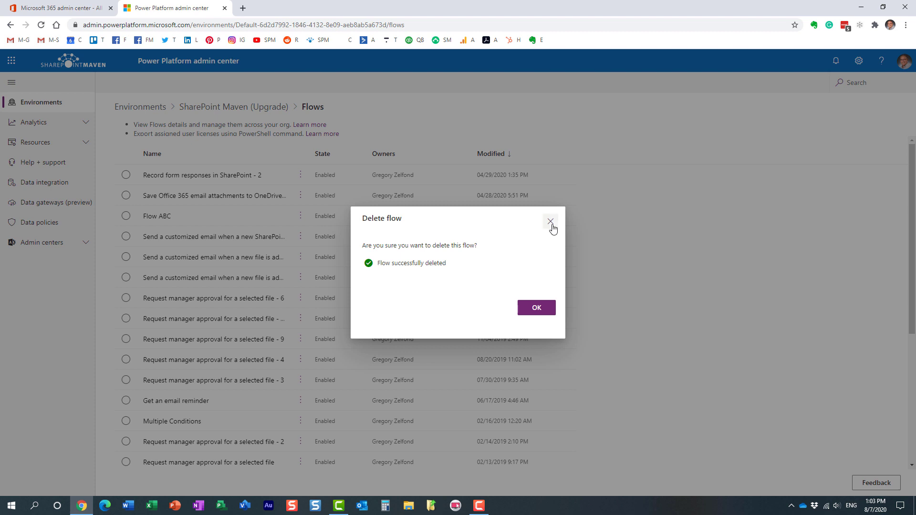
left_click(550, 221)
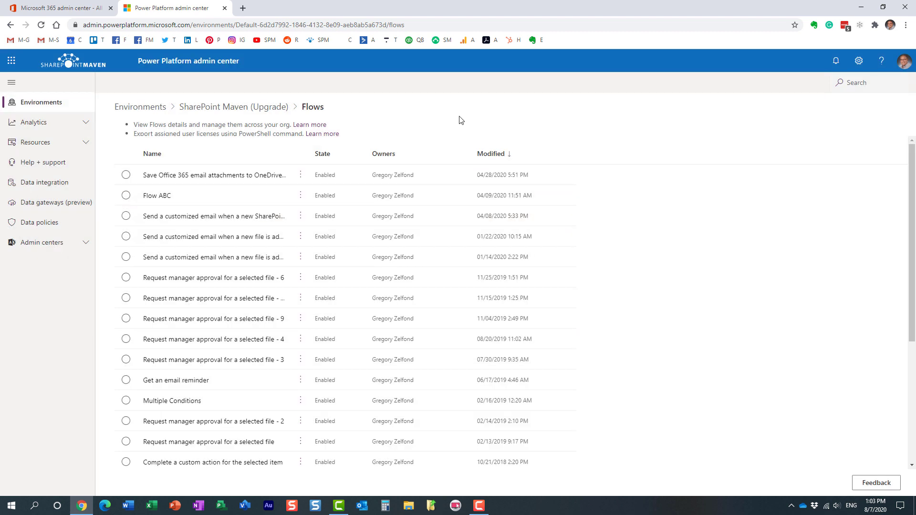